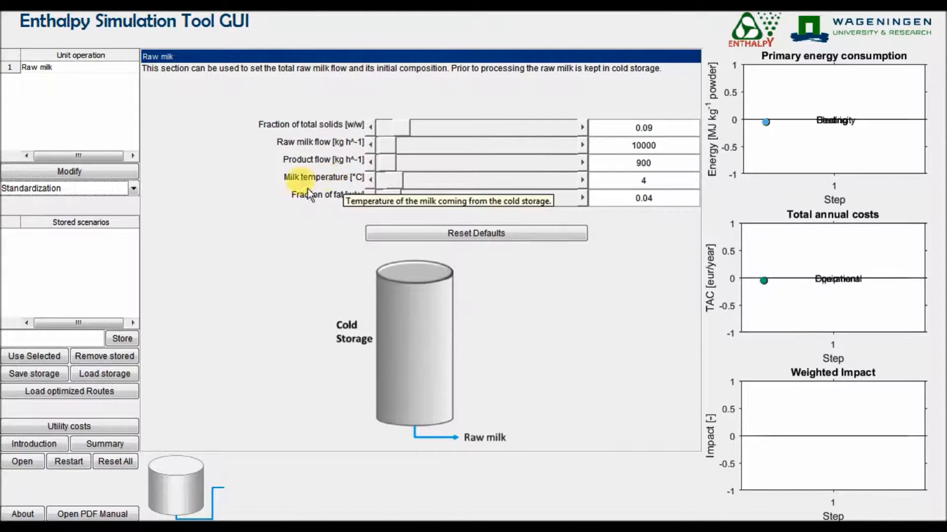
- Add Standardization, Pasteurization, Evaporation and Spray Drying in sequence after the raw milk unit
{"action": "left_click", "coordinate": [134, 189]}
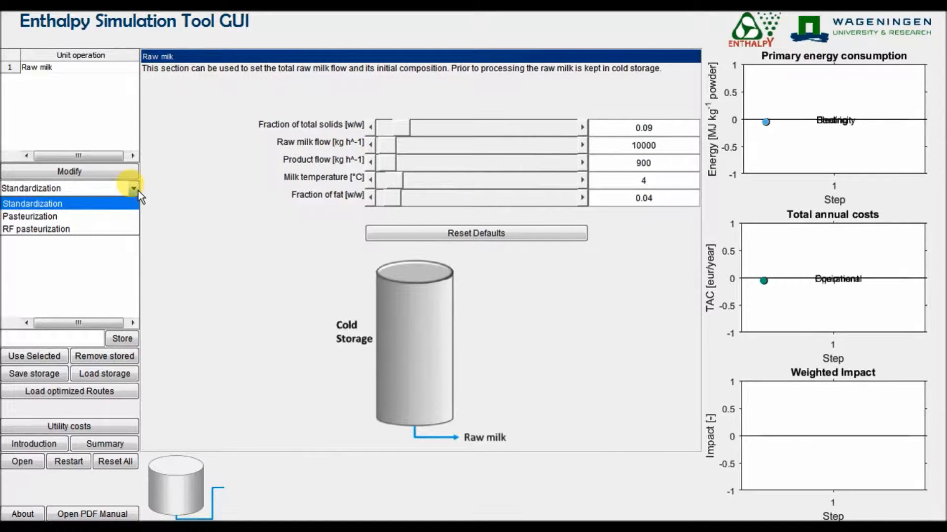
{"action": "left_click", "coordinate": [78, 203]}
{"action": "left_click", "coordinate": [131, 190]}
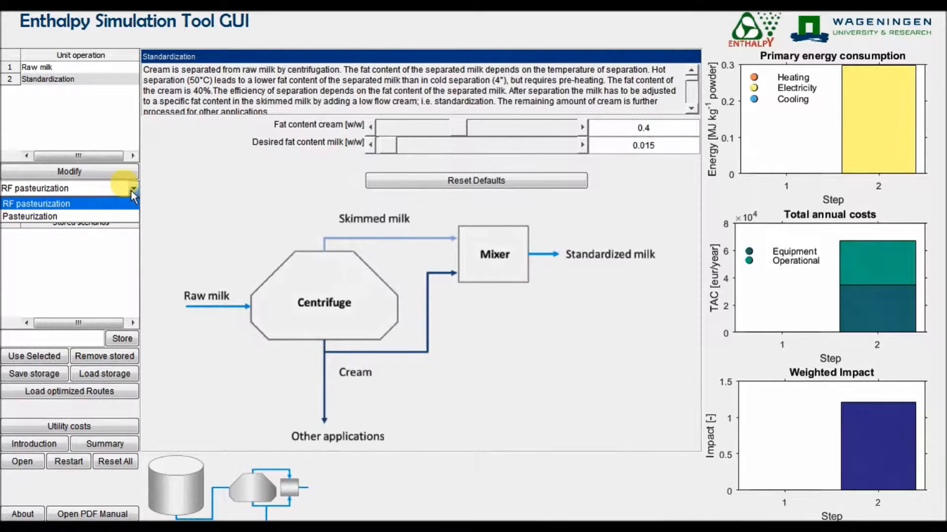
{"action": "left_click", "coordinate": [64, 216]}
{"action": "left_click", "coordinate": [132, 190]}
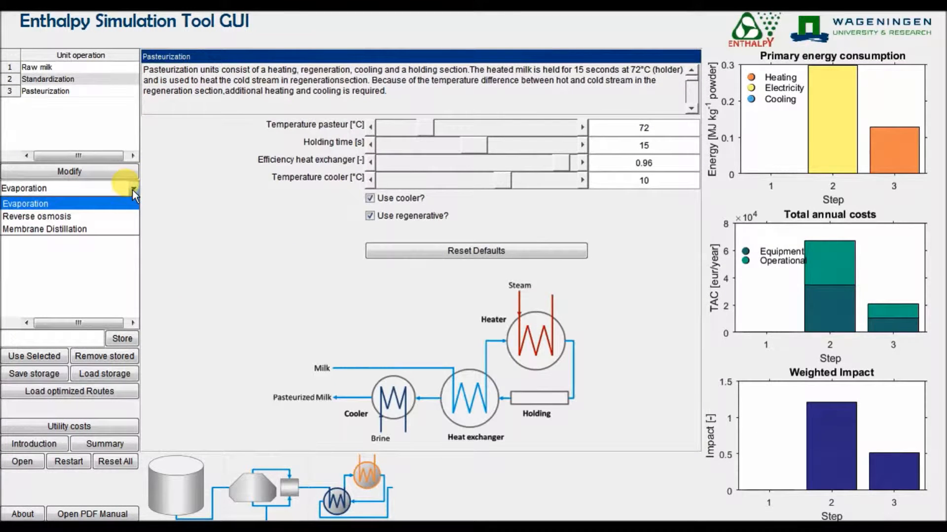
{"action": "left_click", "coordinate": [45, 204]}
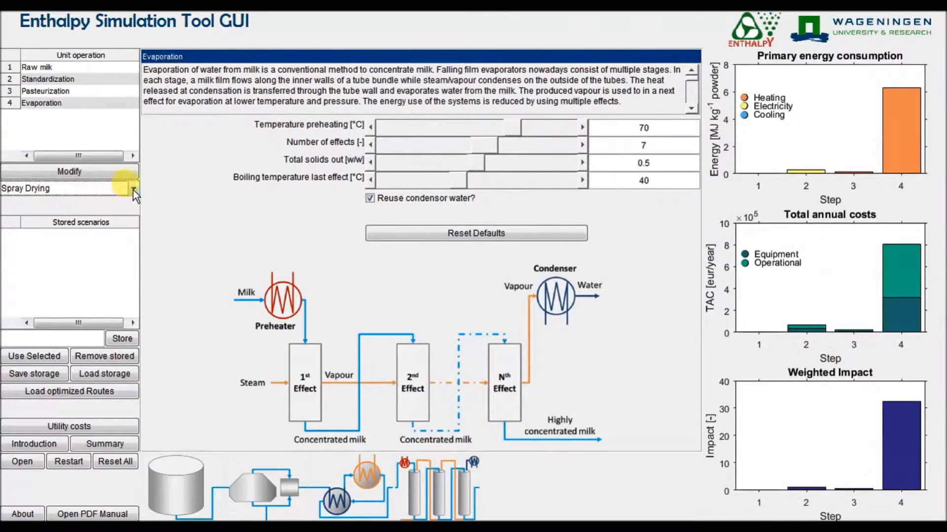
{"action": "left_click", "coordinate": [133, 189]}
{"action": "left_click", "coordinate": [73, 203]}
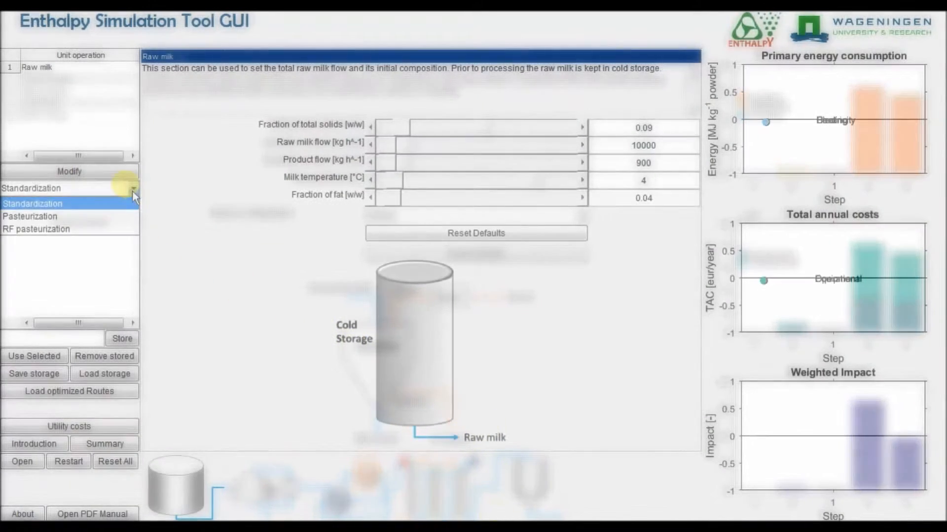
- Rebuild the milk powder process from raw milk with Standardization, Pasteurization, Evaporation and Spray Drying
{"action": "left_click", "coordinate": [45, 203]}
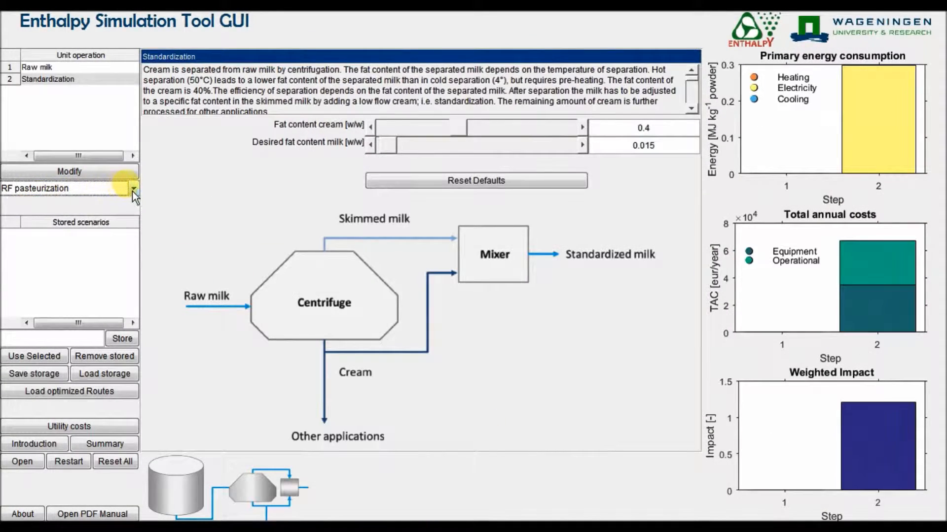
{"action": "left_click", "coordinate": [133, 189]}
{"action": "left_click", "coordinate": [48, 217]}
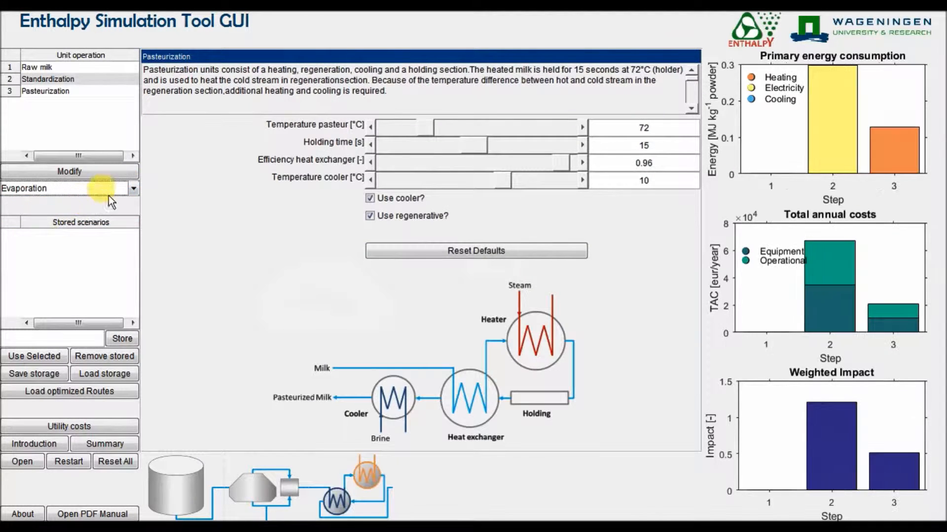
{"action": "left_click", "coordinate": [134, 190]}
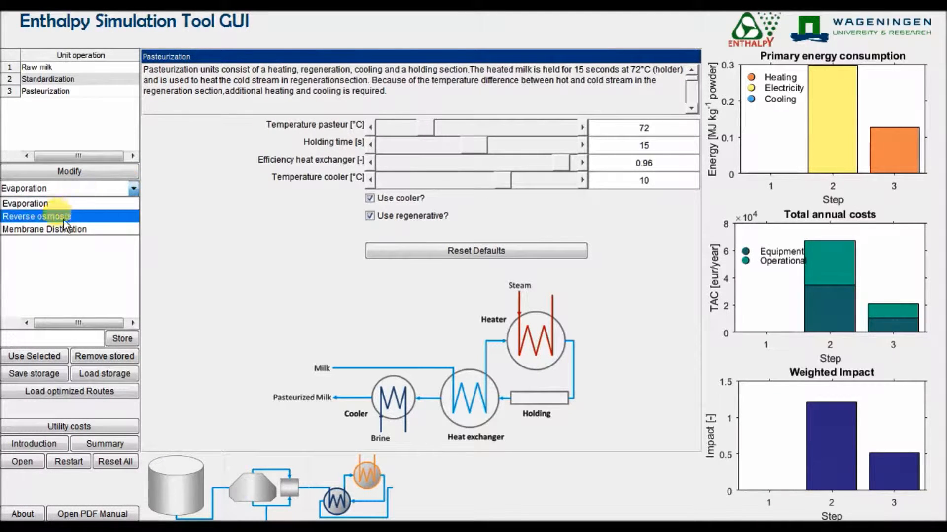
{"action": "left_click", "coordinate": [31, 207]}
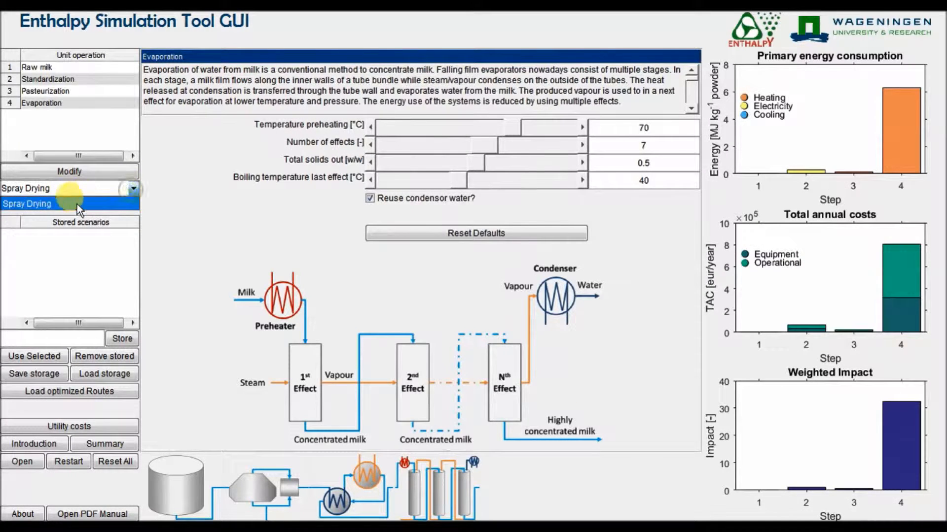
{"action": "left_click", "coordinate": [63, 205]}
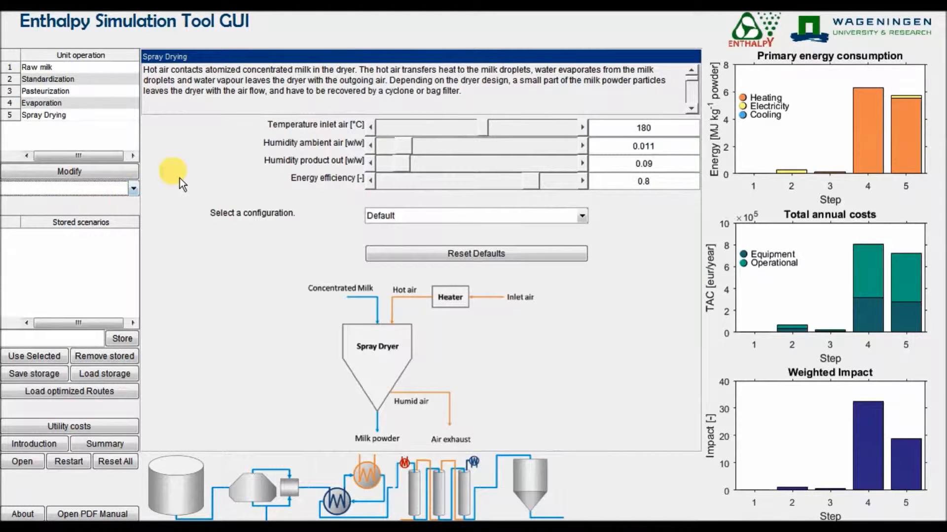
- Set the spray dryer's energy efficiency to 0.49
{"action": "mouse_move", "coordinate": [191, 173]}
{"action": "left_click", "coordinate": [535, 183]}
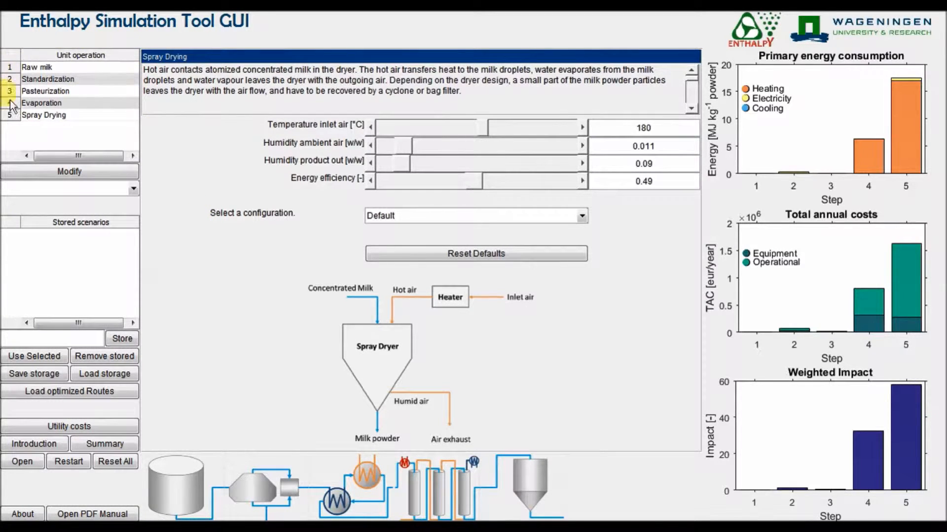
- Remove Evaporation and everything downstream, and extend the process with Reverse osmosis, Evaporation and Spray Drying
{"action": "left_click", "coordinate": [56, 104]}
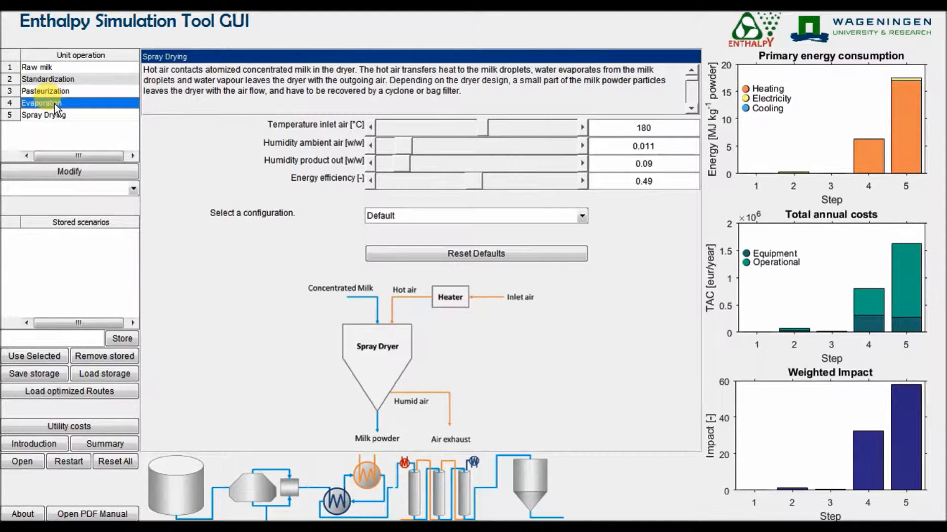
{"action": "left_click", "coordinate": [49, 173]}
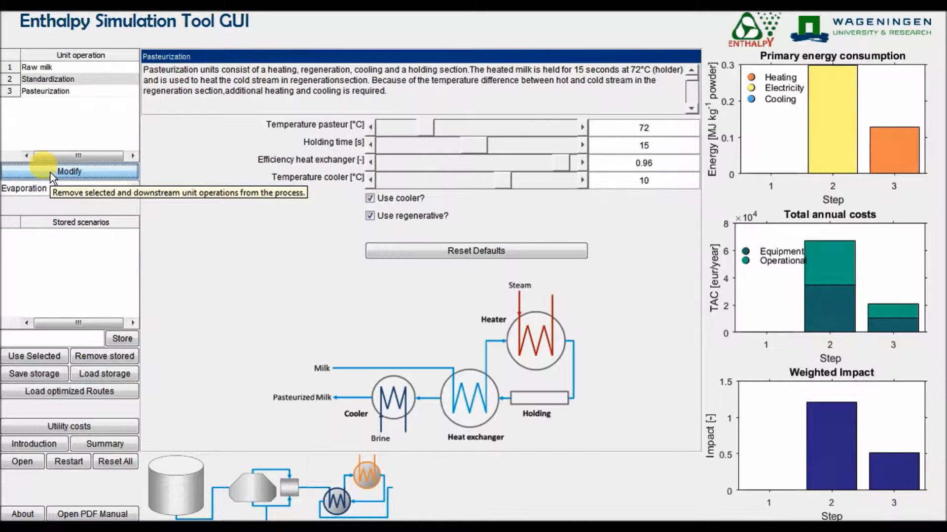
{"action": "left_click", "coordinate": [133, 189]}
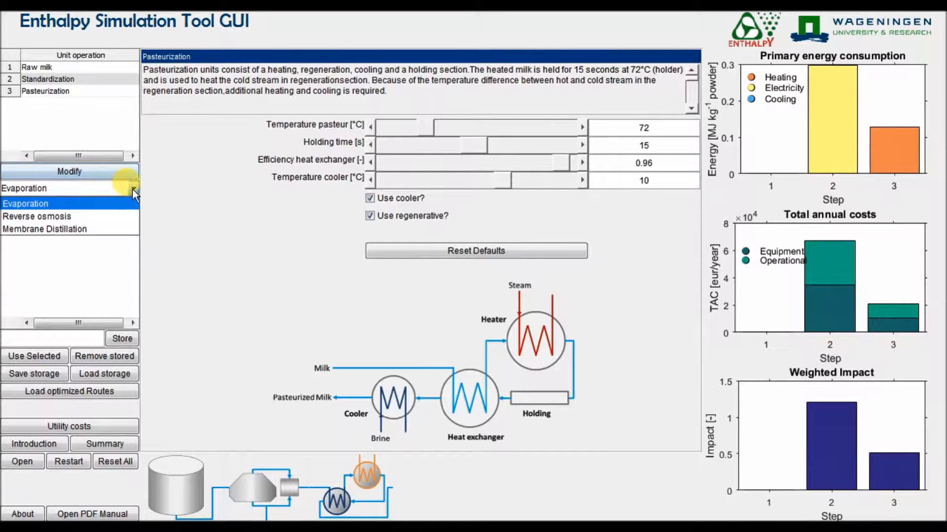
{"action": "left_click", "coordinate": [52, 216]}
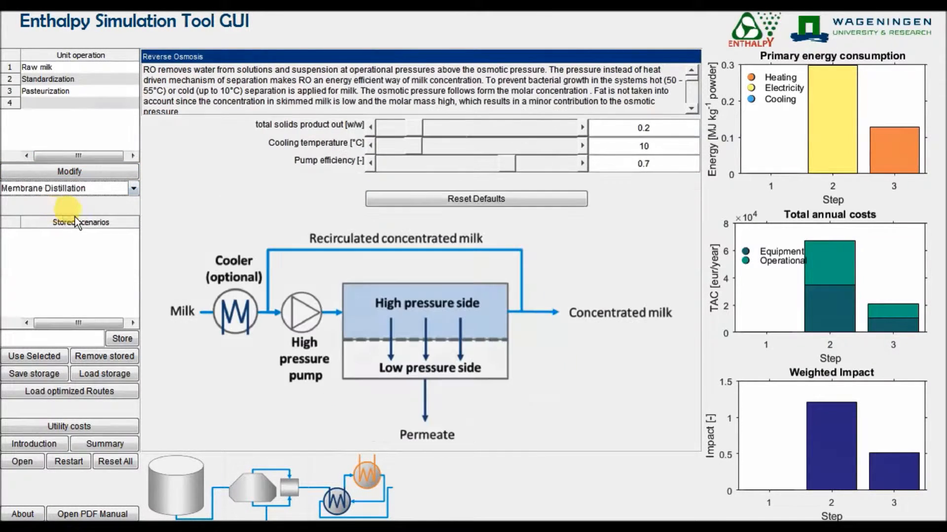
{"action": "left_click", "coordinate": [134, 188]}
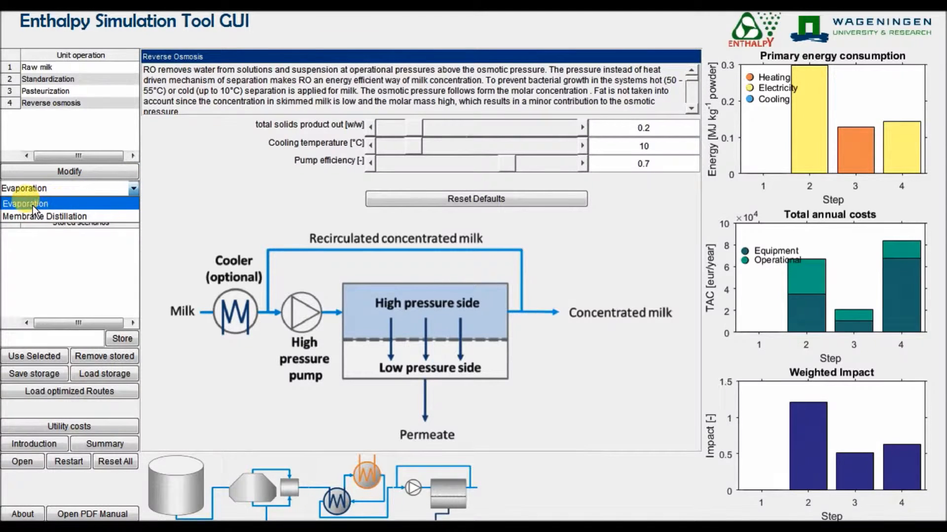
{"action": "left_click", "coordinate": [32, 204]}
{"action": "left_click", "coordinate": [133, 189]}
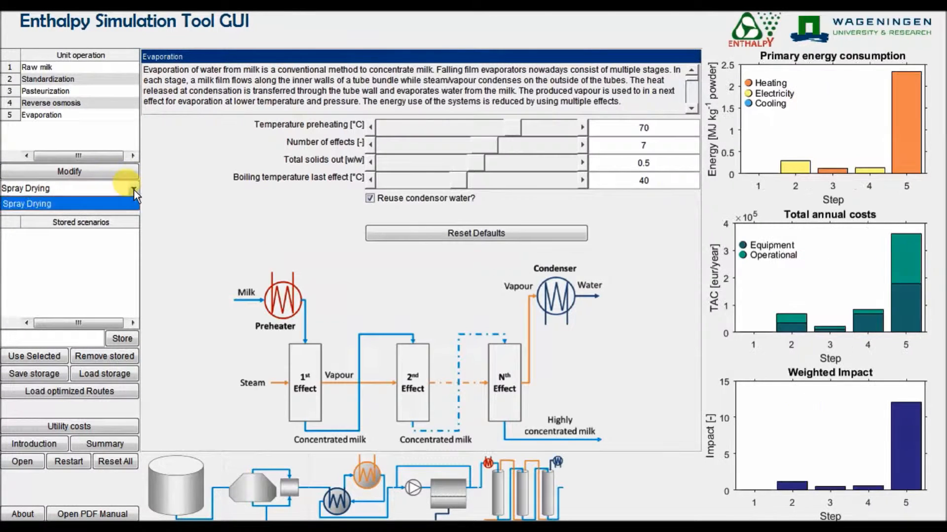
{"action": "left_click", "coordinate": [58, 204]}
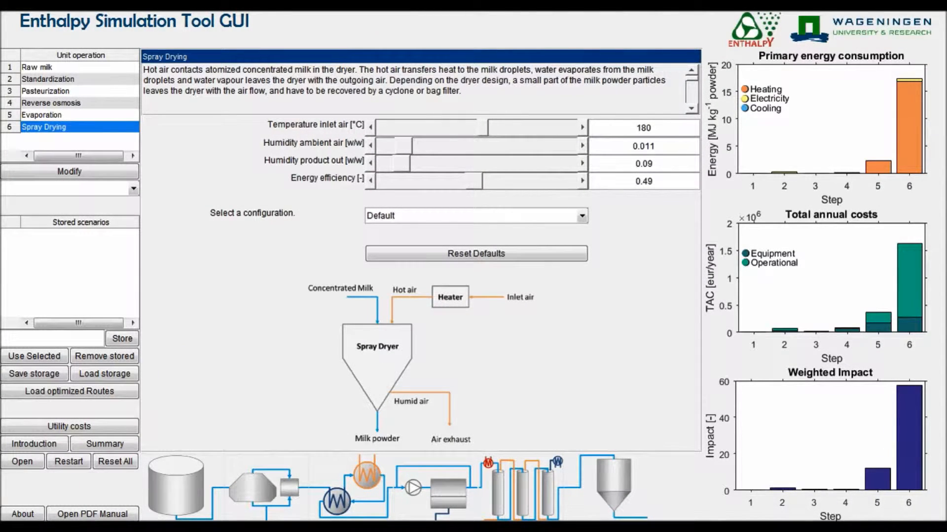
- Open the process summary and review the general energy, cost and impact tables and bar graphs
{"action": "left_click", "coordinate": [109, 444]}
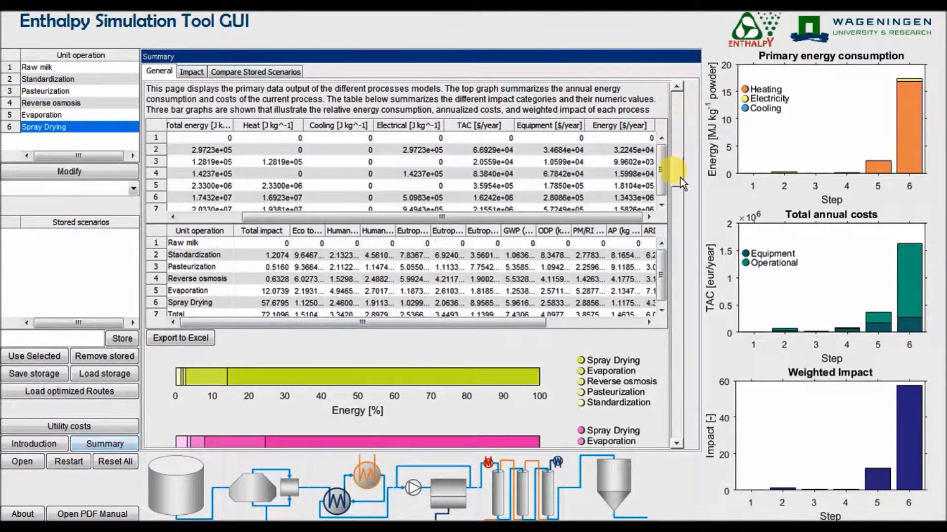
{"action": "scroll", "coordinate": [679, 177], "scroll_direction": "down", "scroll_amount": 3}
{"action": "scroll", "coordinate": [681, 212], "scroll_direction": "down", "scroll_amount": 2}
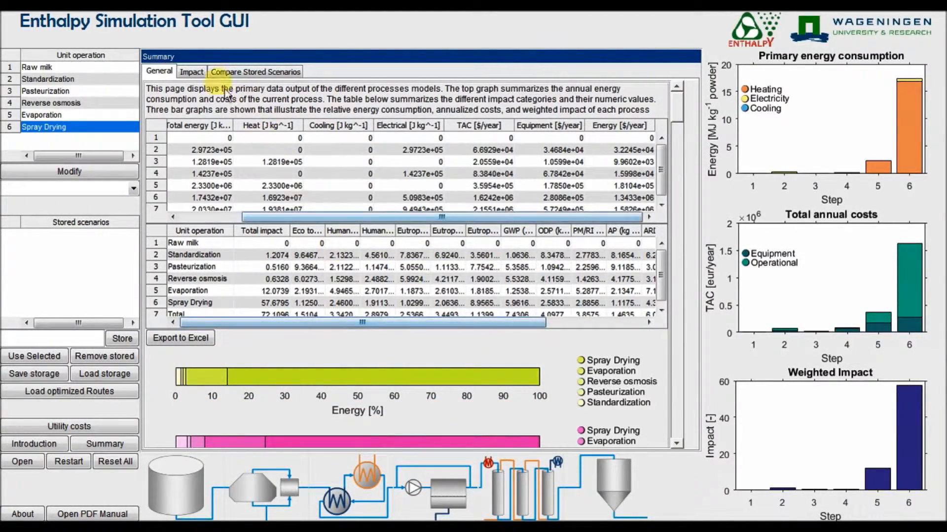
- Examine the summary's impact breakdown per unit operation for the ODP (kg R11 eq.) and AP (kg SO2-eq.) categories
{"action": "left_click", "coordinate": [192, 72]}
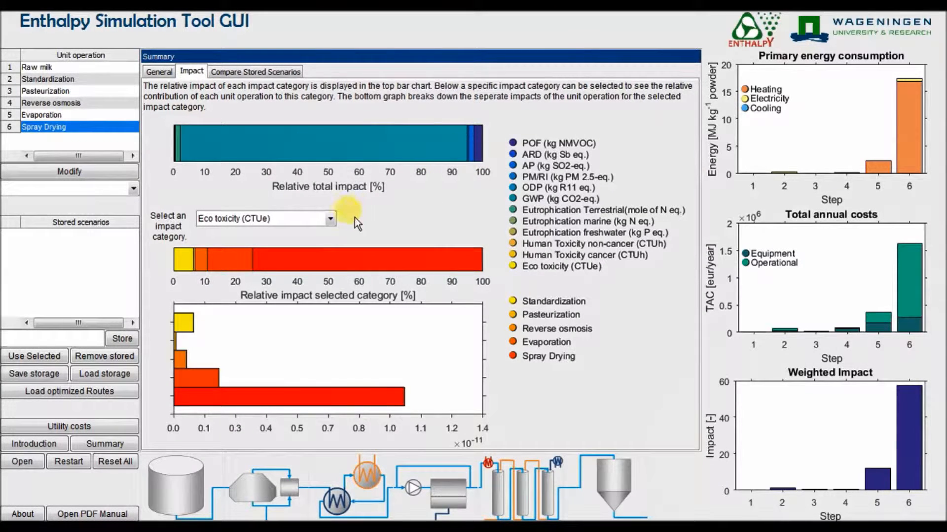
{"action": "left_click", "coordinate": [329, 220]}
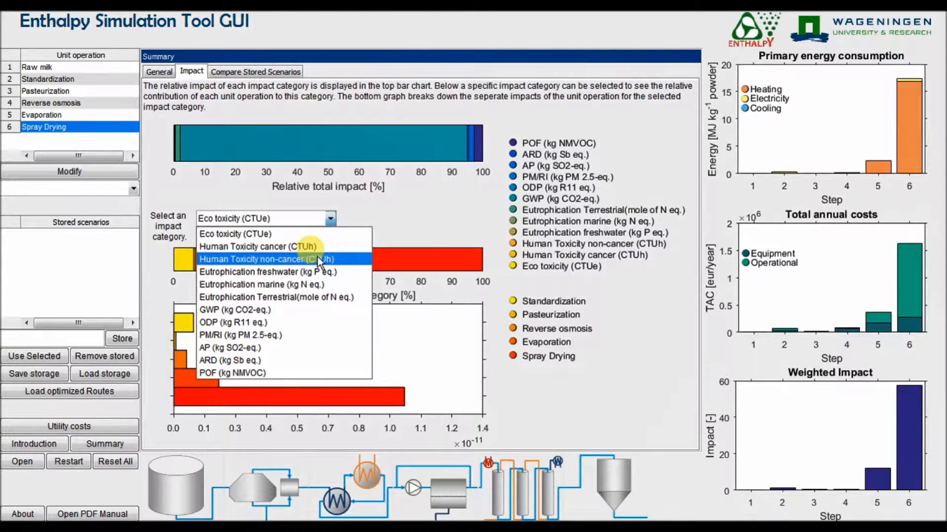
{"action": "left_click", "coordinate": [242, 318]}
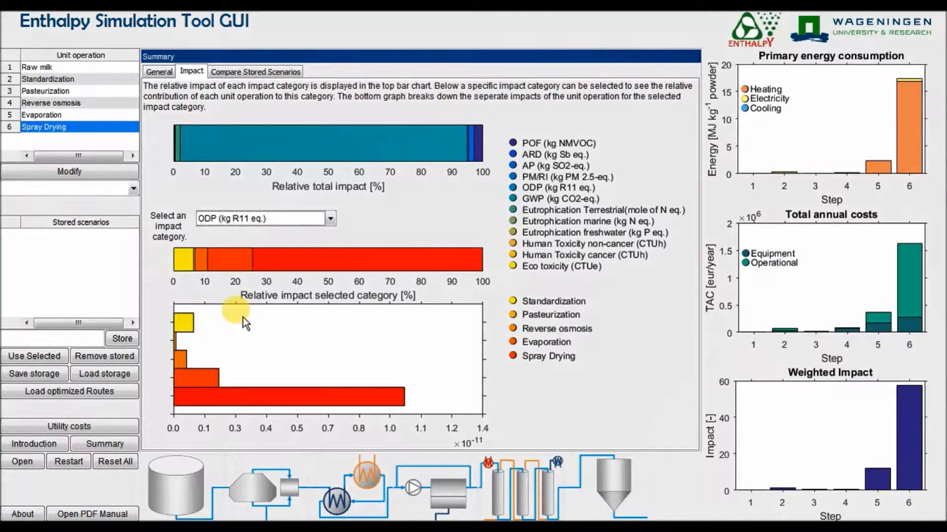
{"action": "left_click", "coordinate": [330, 220]}
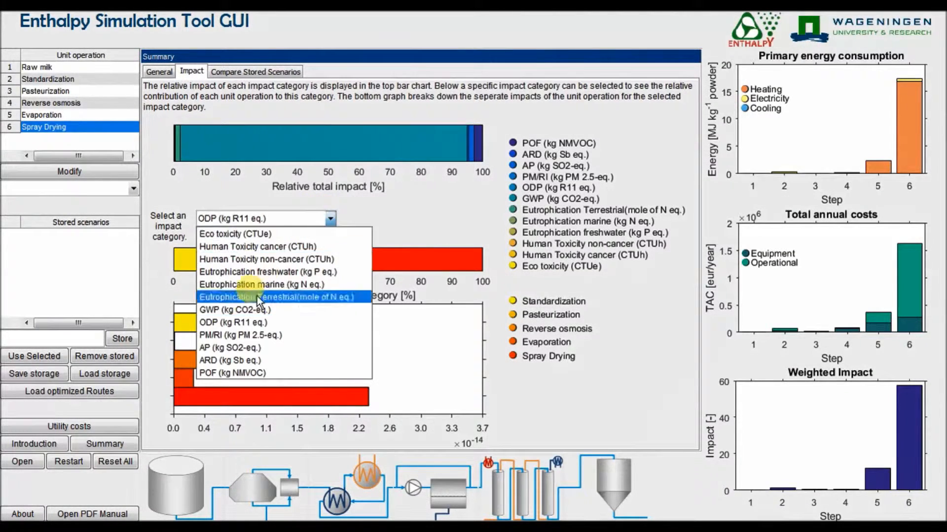
{"action": "left_click", "coordinate": [232, 353]}
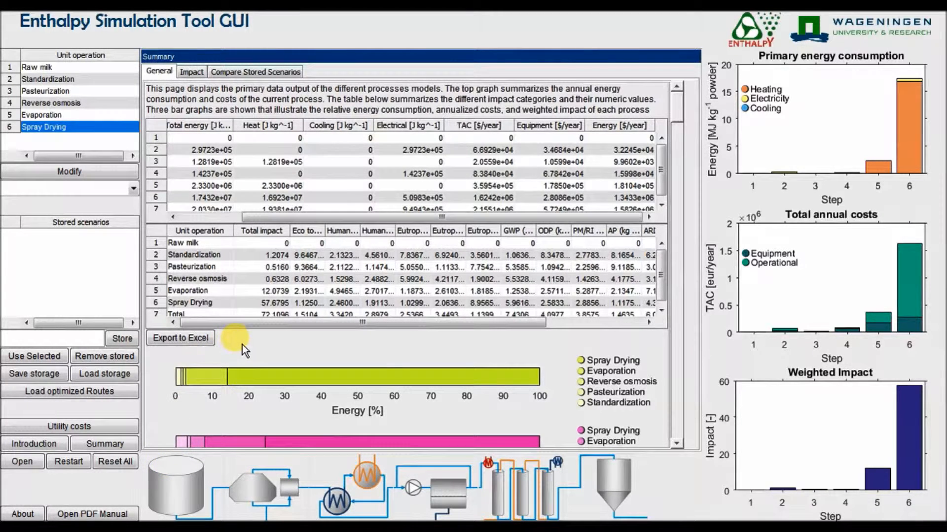
- Export the general summary to an Excel workbook named test02 on the Desktop
{"action": "left_click", "coordinate": [177, 337]}
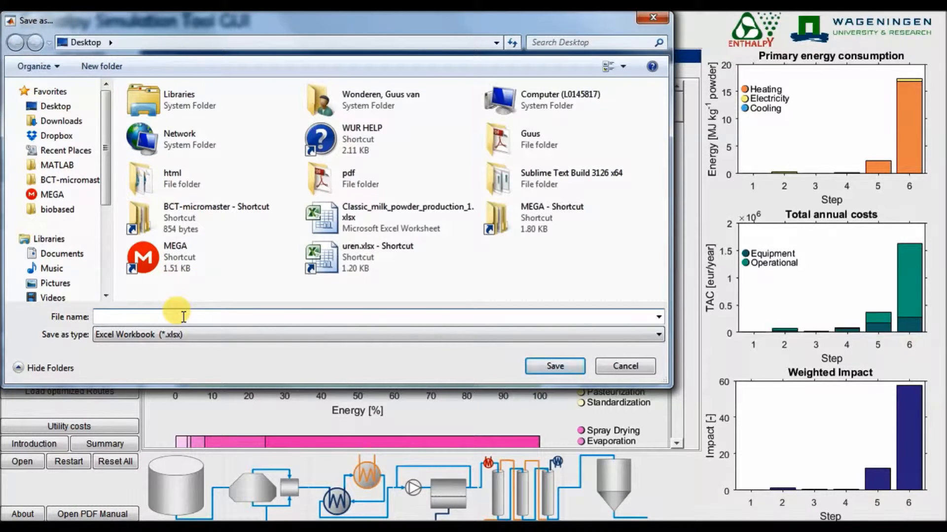
{"action": "type", "text": "test02"}
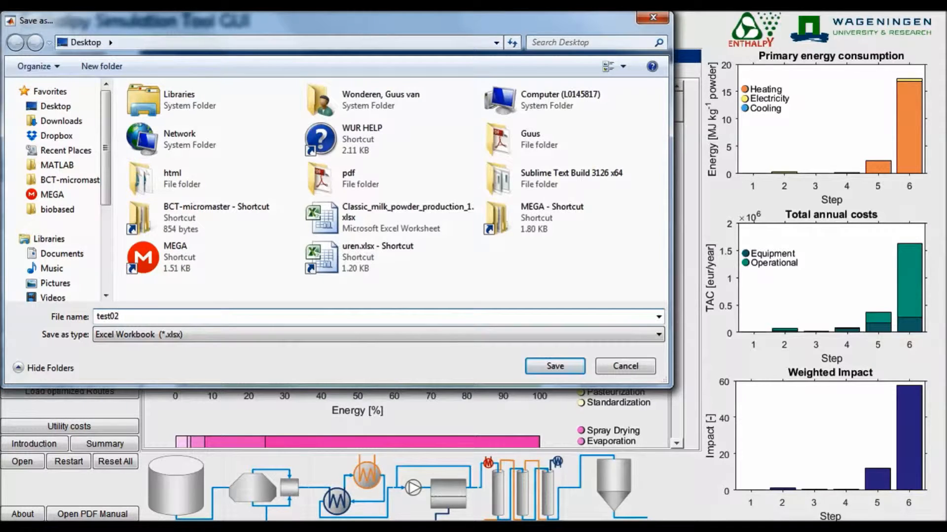
{"action": "left_click", "coordinate": [554, 365]}
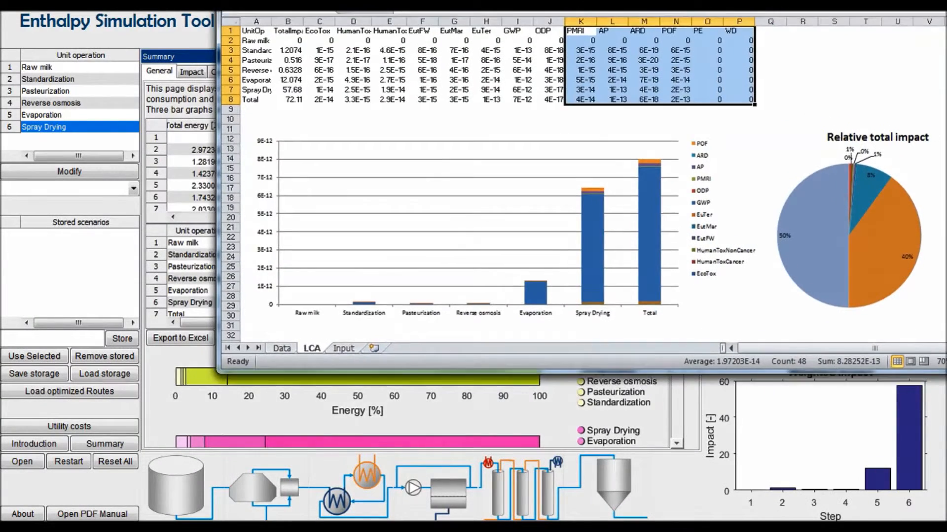
- Bring the exported test02.xlsx workbook into view in Excel and review its Data and Input sheets
{"action": "left_click_drag", "start_coordinate": [623, 13], "coordinate": [465, 40]}
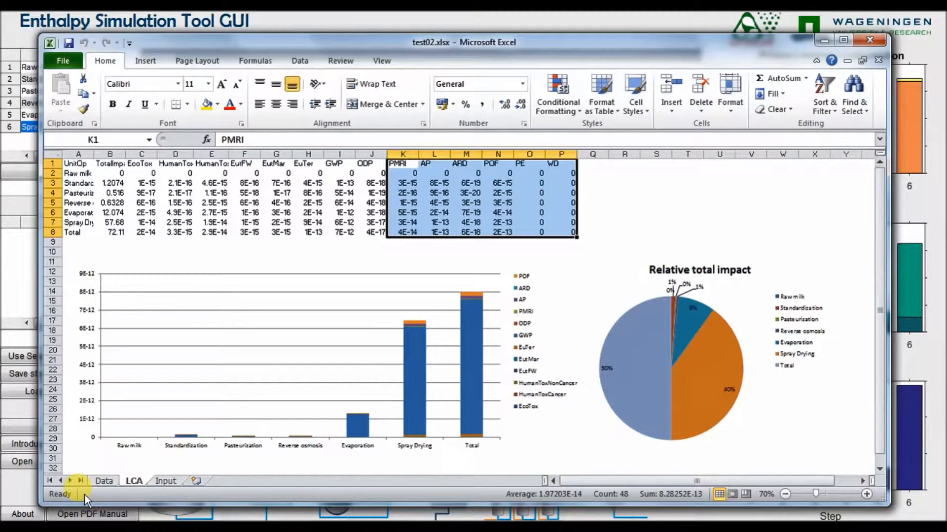
{"action": "left_click", "coordinate": [101, 482]}
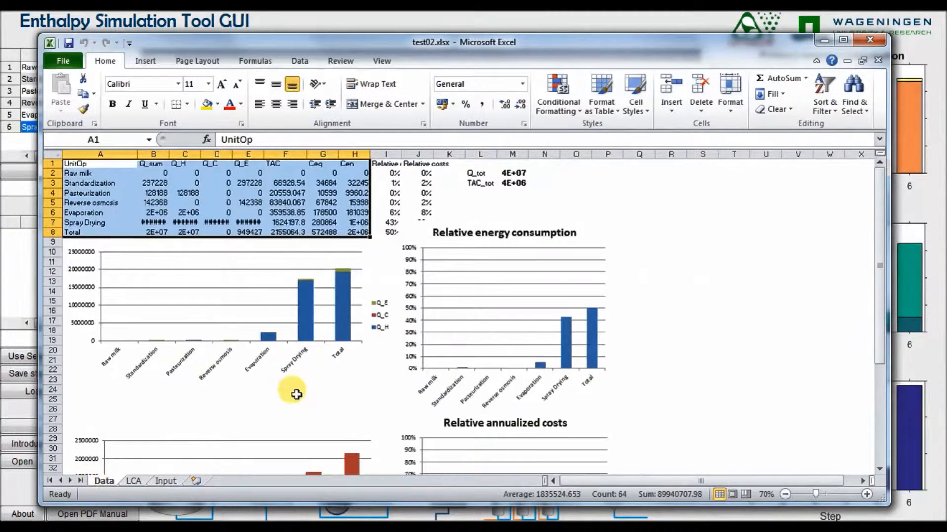
{"action": "left_click_drag", "start_coordinate": [880, 215], "coordinate": [893, 328]}
{"action": "left_click", "coordinate": [157, 482]}
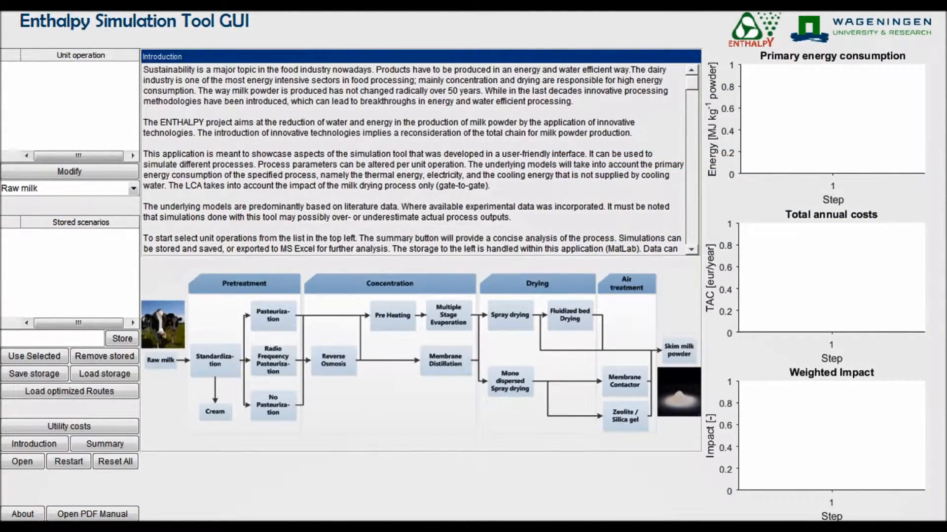
- Load the process from the test02.xlsx data file on the Desktop into the Enthalpy Simulation Tool
{"action": "left_click", "coordinate": [20, 461]}
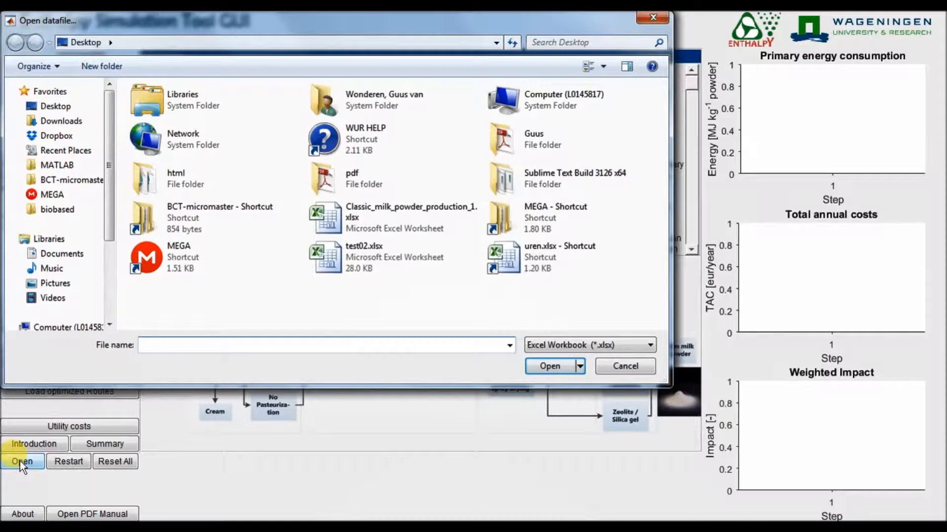
{"action": "left_click", "coordinate": [366, 251]}
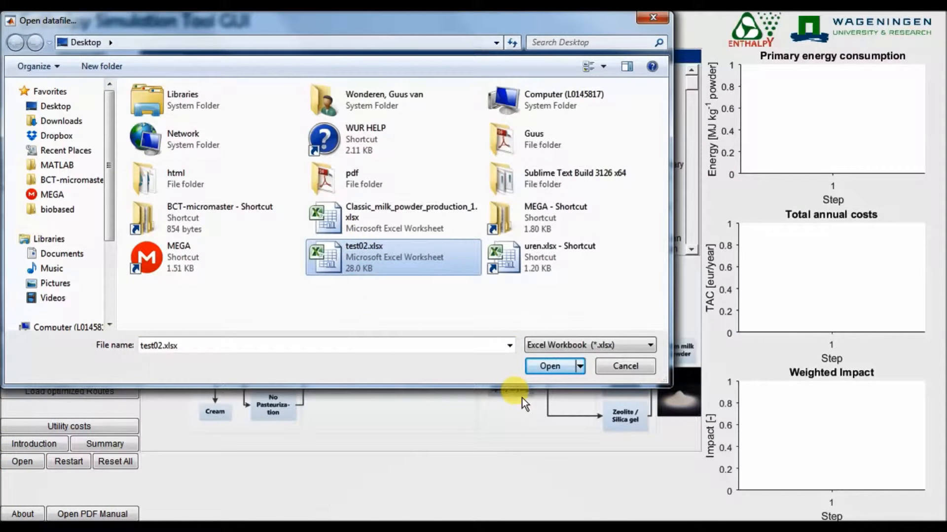
{"action": "left_click", "coordinate": [552, 366]}
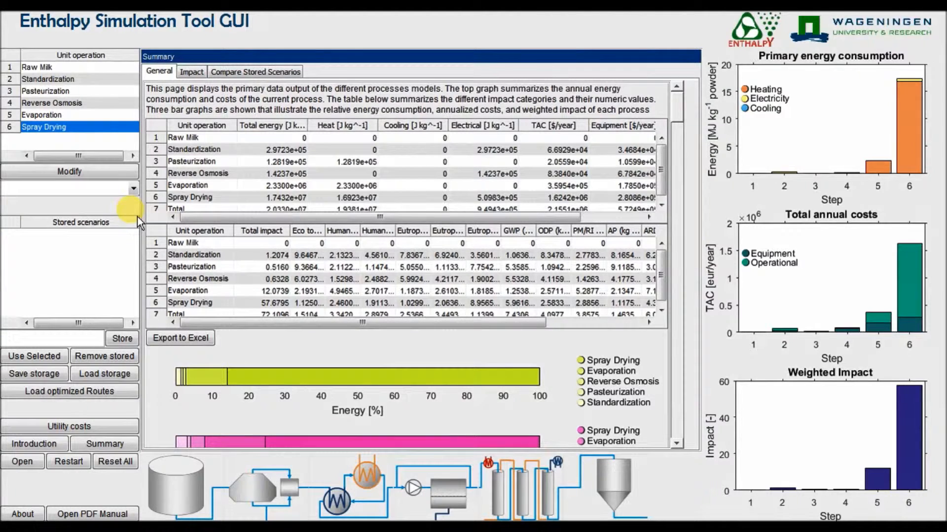
- Store the current process as a scenario named Process1
{"action": "left_click", "coordinate": [86, 339]}
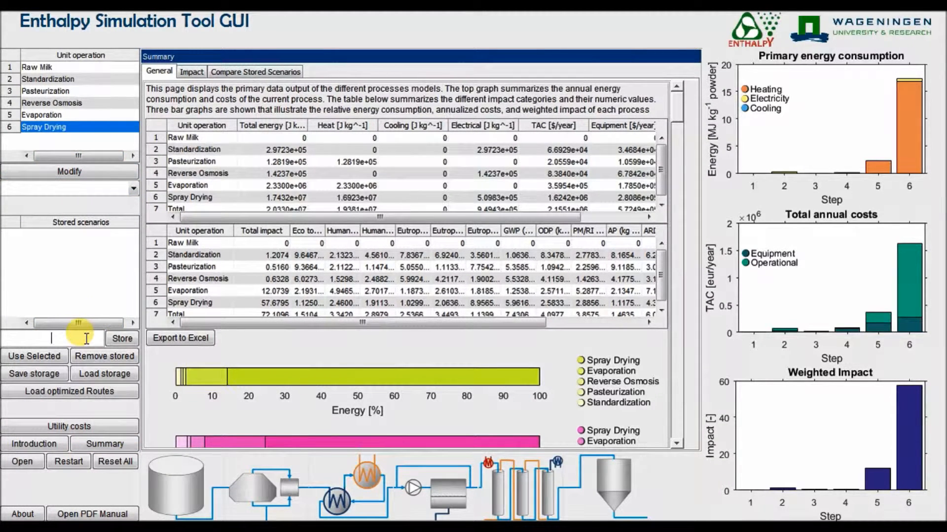
{"action": "type", "text": "Process1"}
{"action": "left_click", "coordinate": [130, 340]}
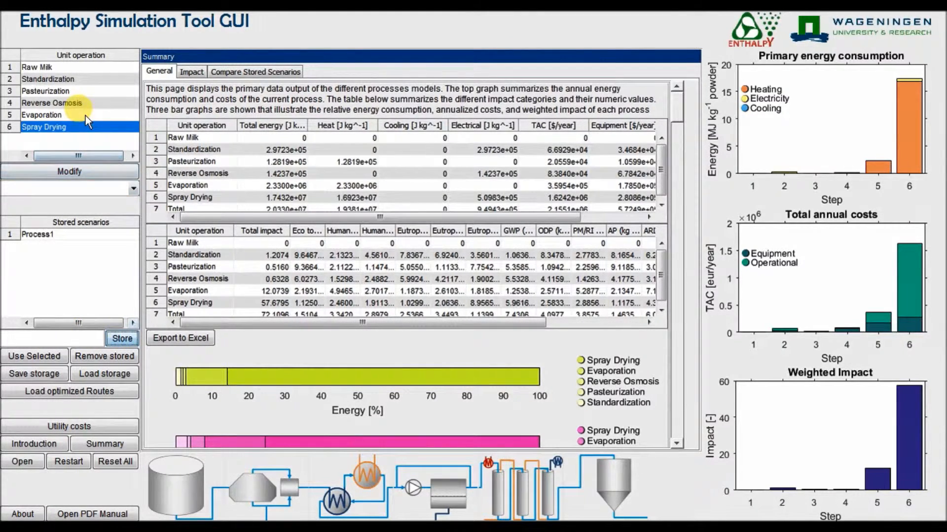
- Modify the process from the Reverse Osmosis step onward, replacing the remaining unit operations with Evaporation followed by Spray Drying
{"action": "left_click", "coordinate": [78, 103]}
{"action": "left_click", "coordinate": [76, 170]}
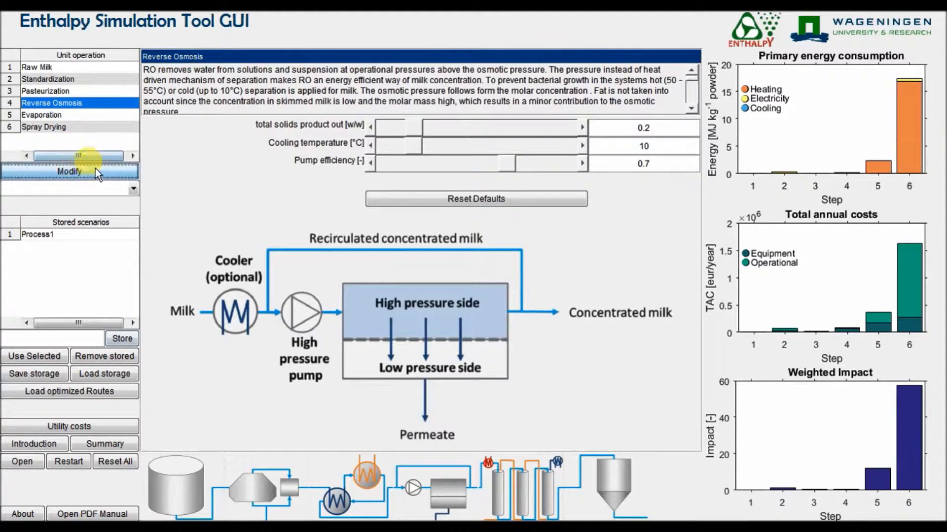
{"action": "left_click", "coordinate": [131, 190]}
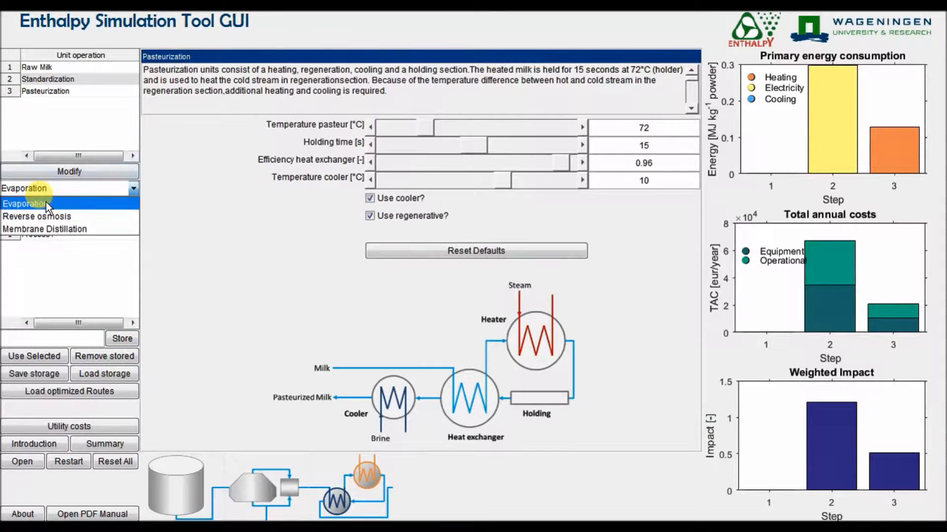
{"action": "left_click", "coordinate": [45, 202]}
{"action": "left_click", "coordinate": [132, 190]}
{"action": "left_click", "coordinate": [55, 205]}
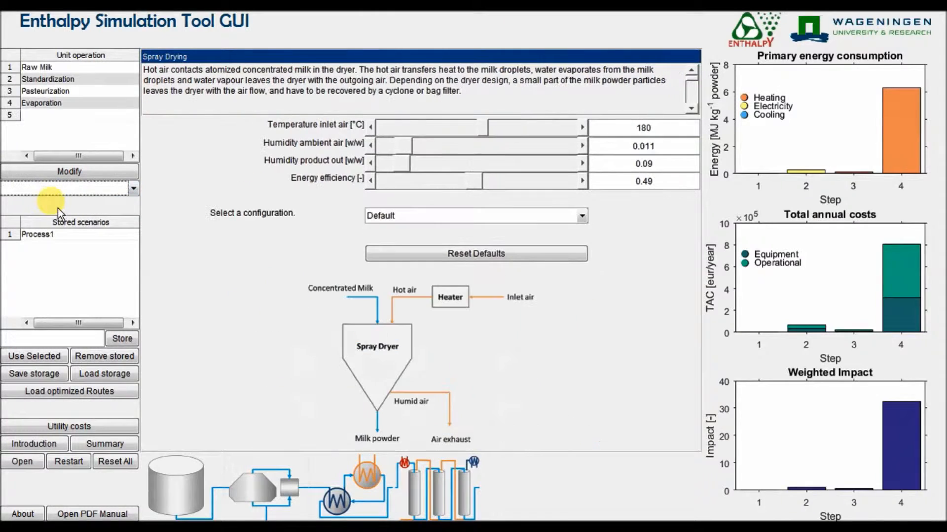
- Store the modified process as a scenario named Process2
{"action": "left_click", "coordinate": [56, 338]}
{"action": "type", "text": "Pr"}
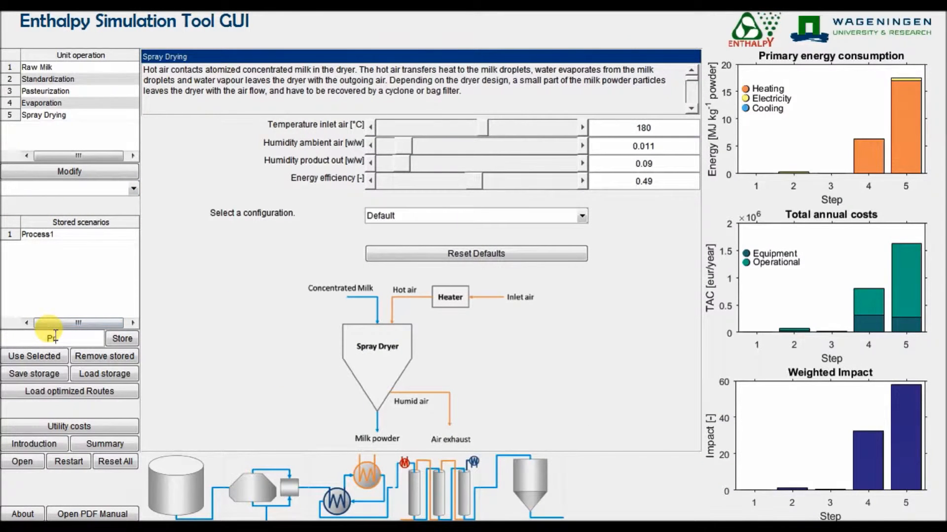
{"action": "type", "text": "ocess2"}
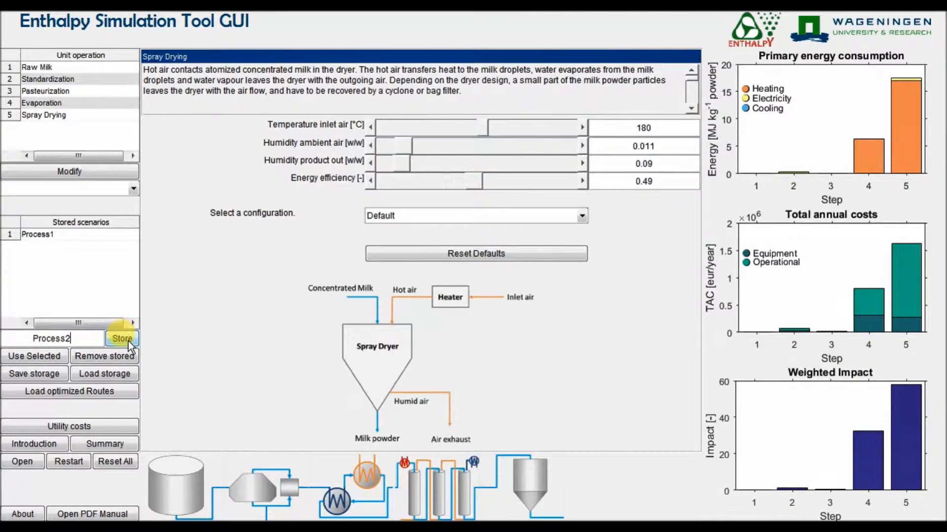
{"action": "left_click", "coordinate": [122, 339]}
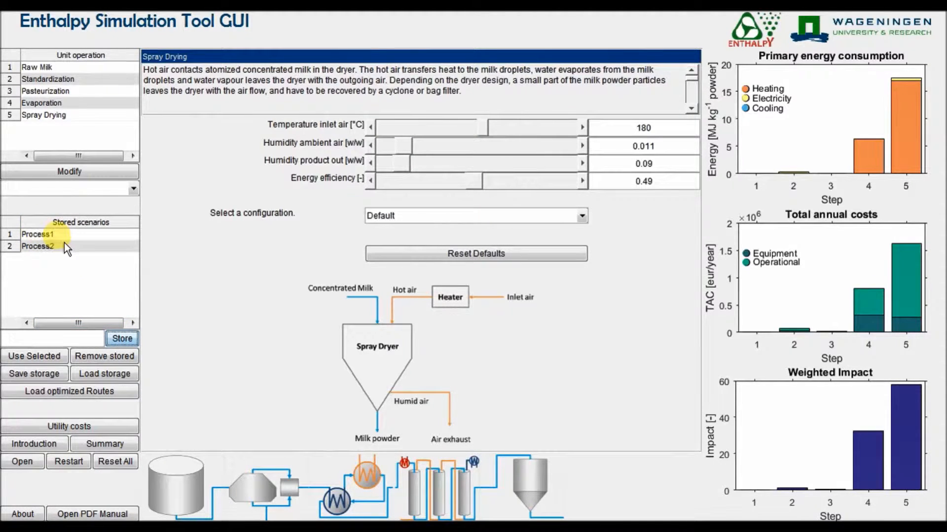
- Reload the stored Process1 scenario as the current process, and load the optimized routes into the stored scenarios
{"action": "left_click", "coordinate": [48, 235]}
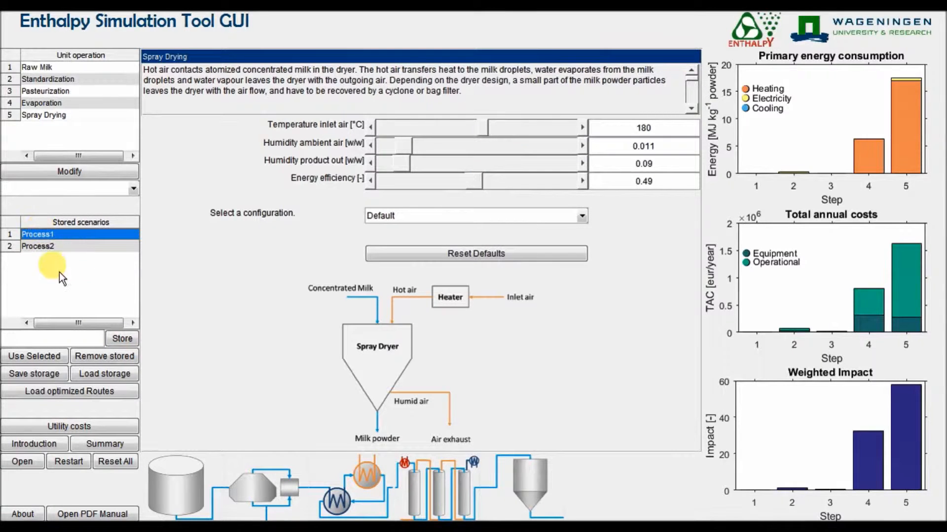
{"action": "left_click", "coordinate": [43, 357]}
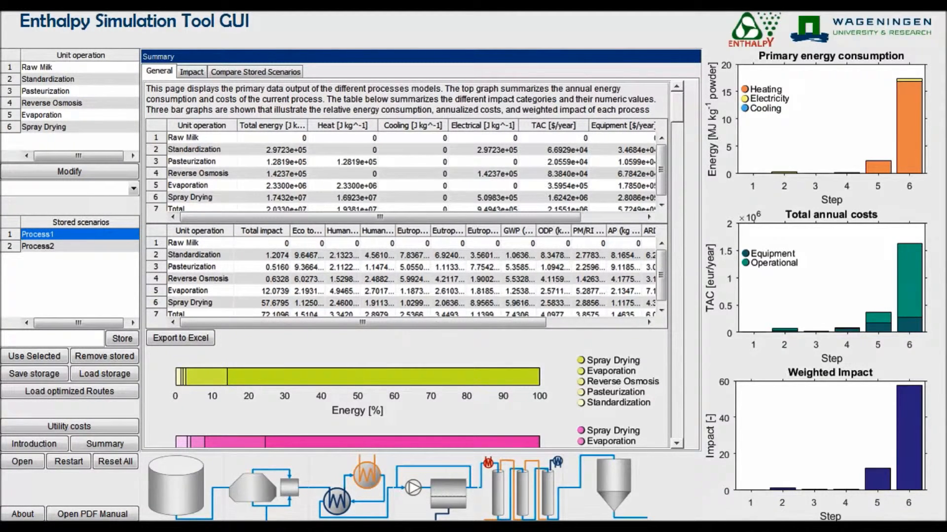
{"action": "left_click", "coordinate": [93, 395]}
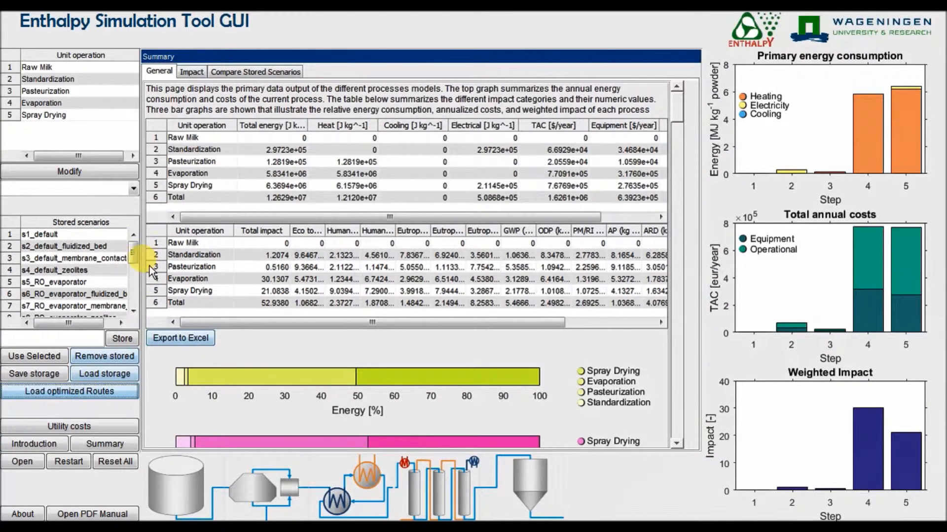
{"action": "mouse_move", "coordinate": [132, 252]}
{"action": "left_mouse_down"}
{"action": "mouse_move", "coordinate": [138, 299]}
{"action": "mouse_move", "coordinate": [134, 241]}
{"action": "left_mouse_up"}
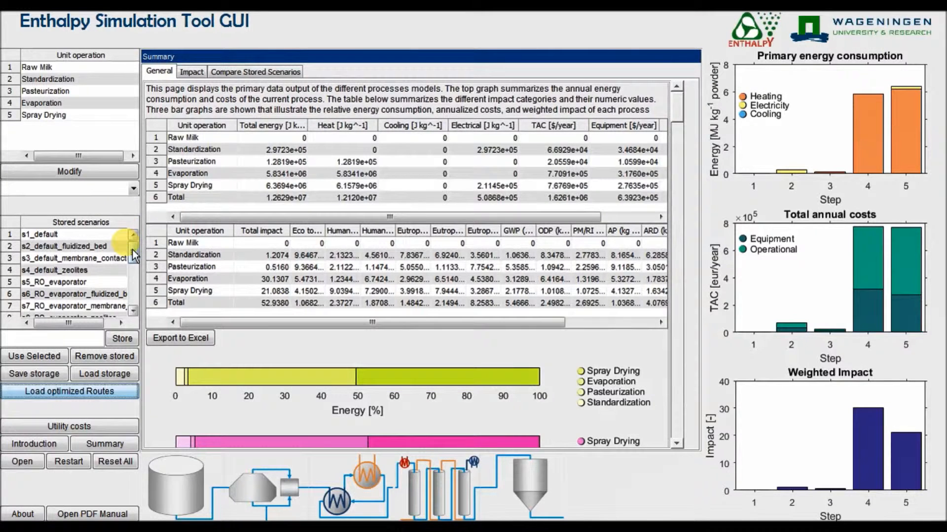
- Generate the summary's 3D comparison plot of all stored scenarios and rotate it to separate the bars
{"action": "left_click", "coordinate": [121, 447]}
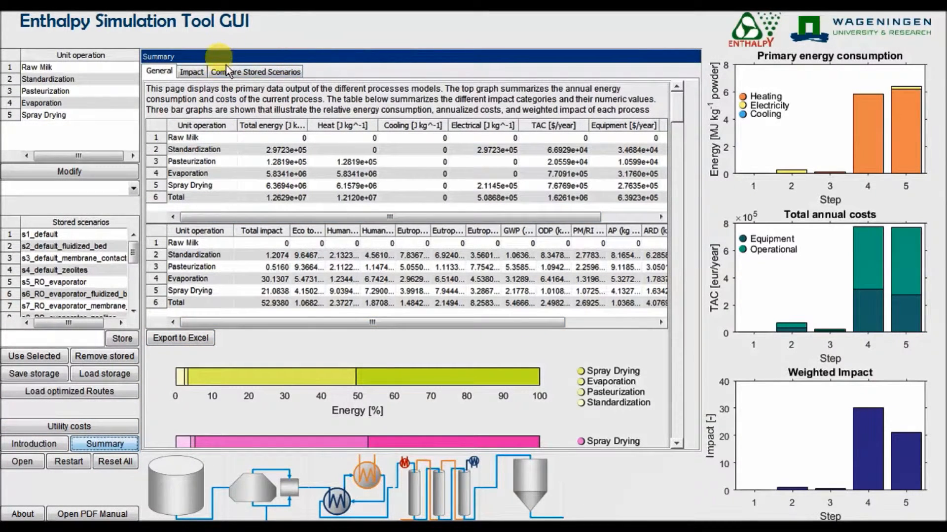
{"action": "left_click", "coordinate": [263, 74]}
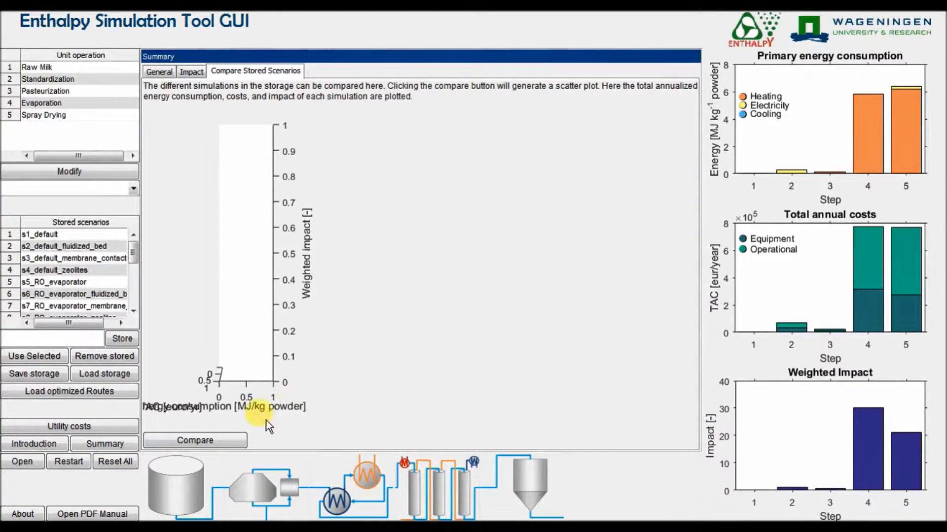
{"action": "left_click", "coordinate": [208, 440]}
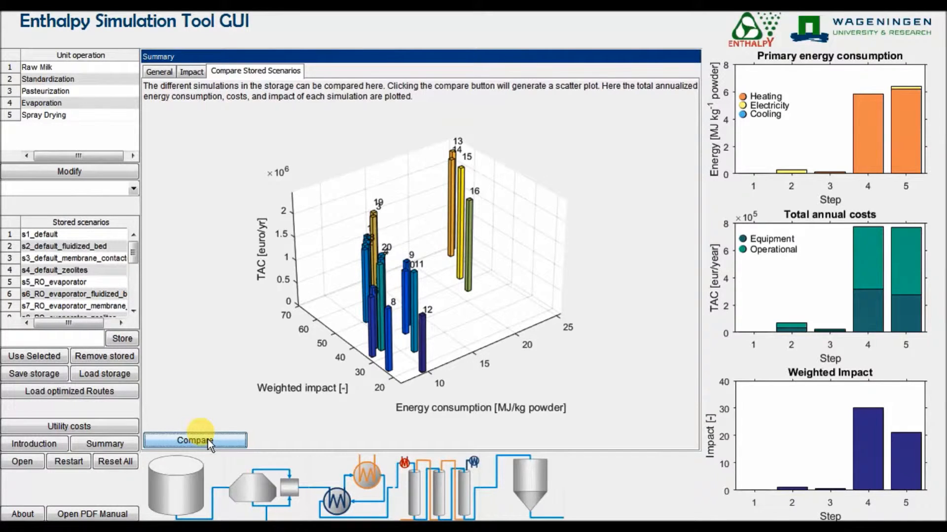
{"action": "left_click_drag", "start_coordinate": [390, 265], "coordinate": [420, 276]}
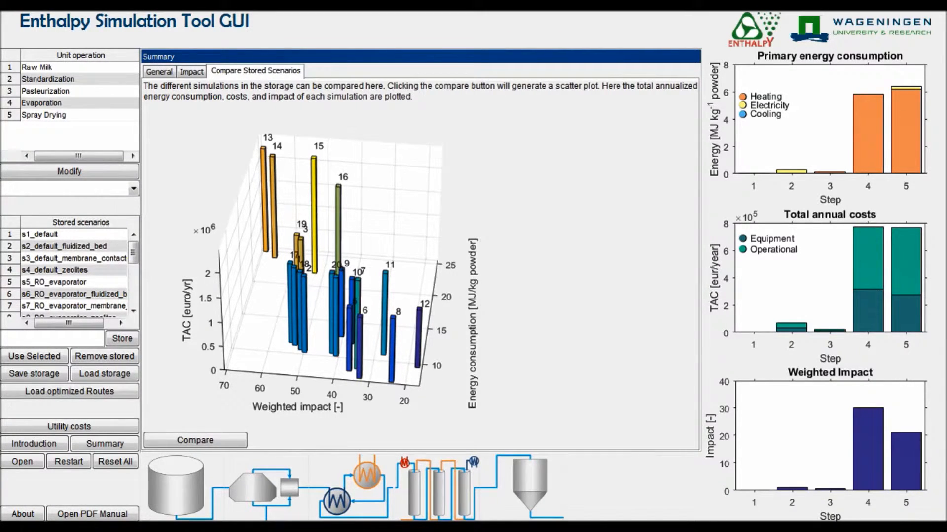
- Open the PDF manual, browse from the contents to the section on importing a process from Excel, and close it
{"action": "left_click", "coordinate": [97, 516]}
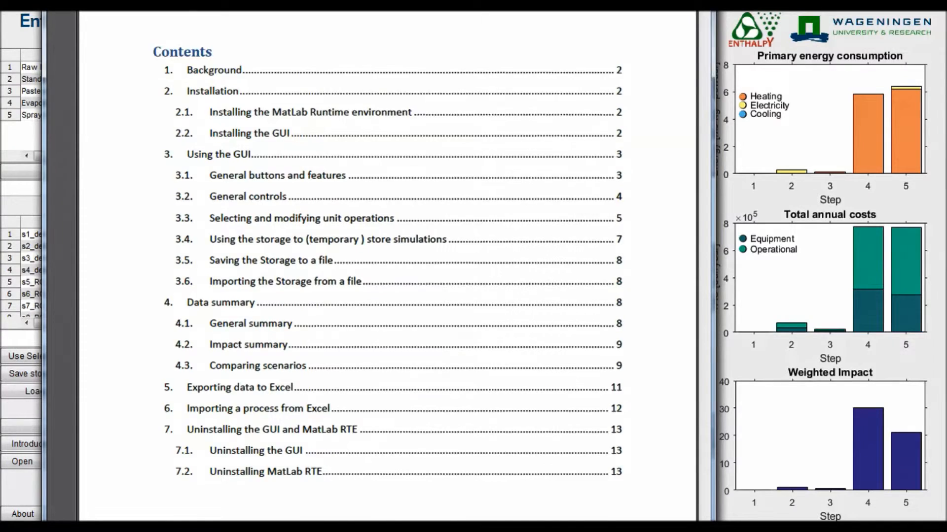
{"action": "left_click_drag", "start_coordinate": [390, 20], "coordinate": [435, 1]}
{"action": "left_click_drag", "start_coordinate": [360, 522], "coordinate": [363, 469]}
{"action": "left_click_drag", "start_coordinate": [750, 73], "coordinate": [746, 400]}
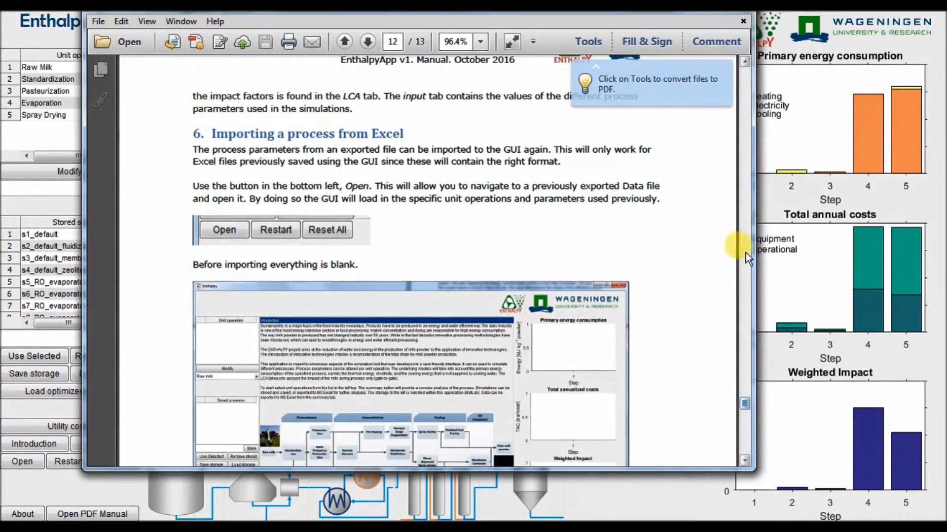
{"action": "left_click", "coordinate": [743, 21]}
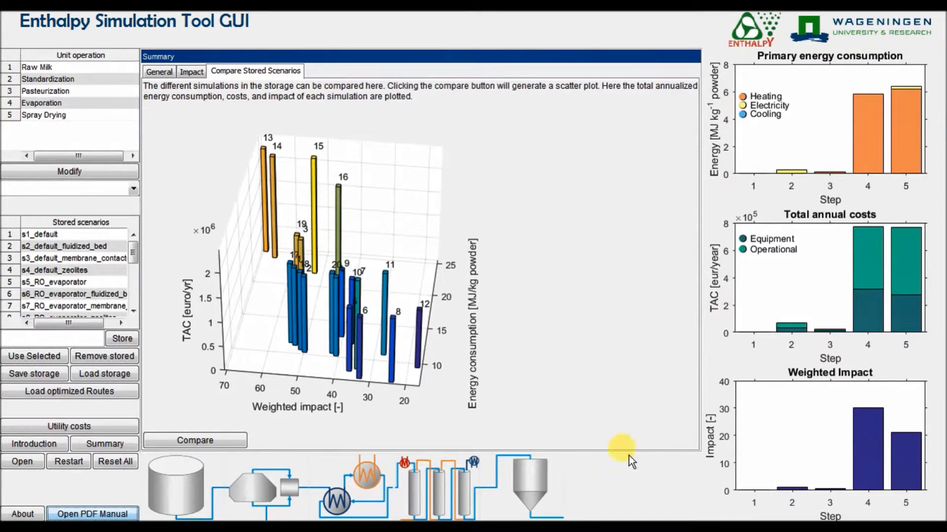